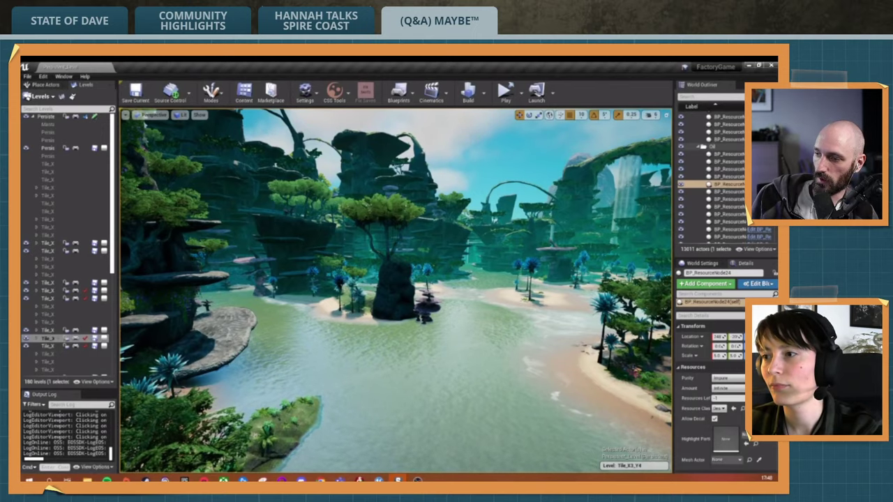
- Tilt up to an overhead view, then fly across the landscape to the ocean
drag(390, 279, 279, 209)
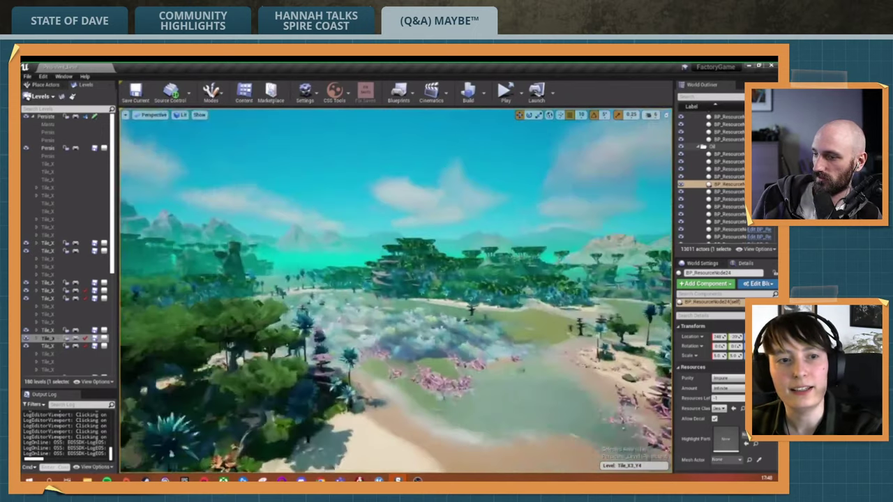
drag(391, 294, 391, 293)
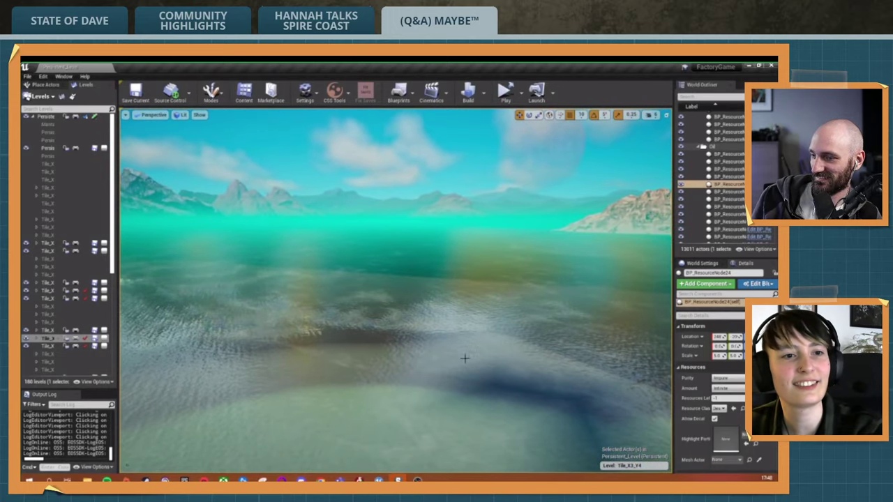
- Pan past the mountains and open water, then swing the view onto the wooded island
drag(465, 358, 390, 293)
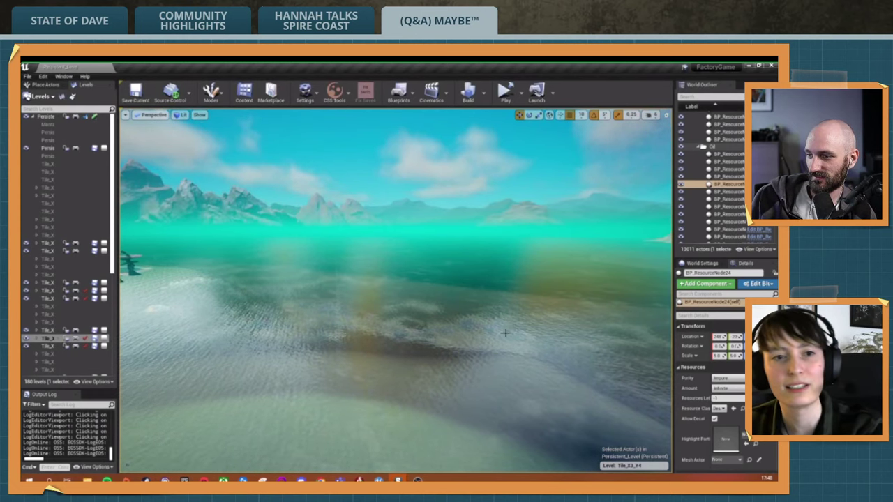
drag(450, 356, 390, 293)
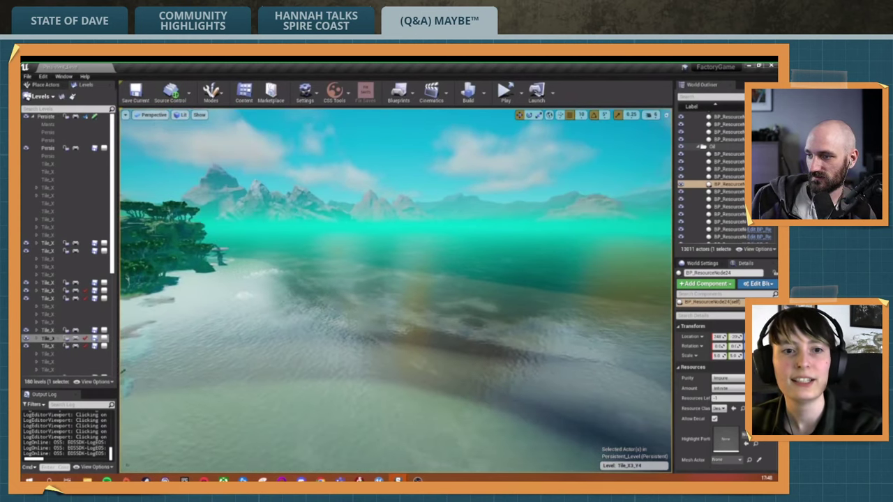
drag(450, 356, 450, 356)
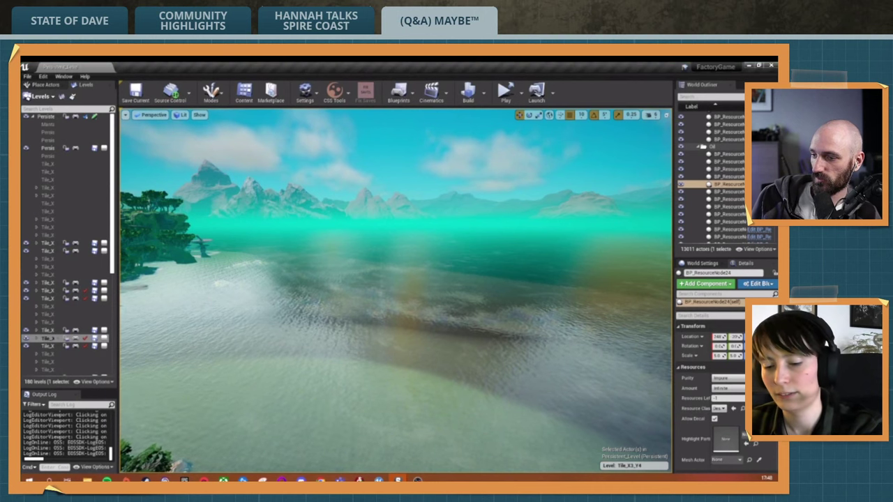
drag(453, 318, 485, 319)
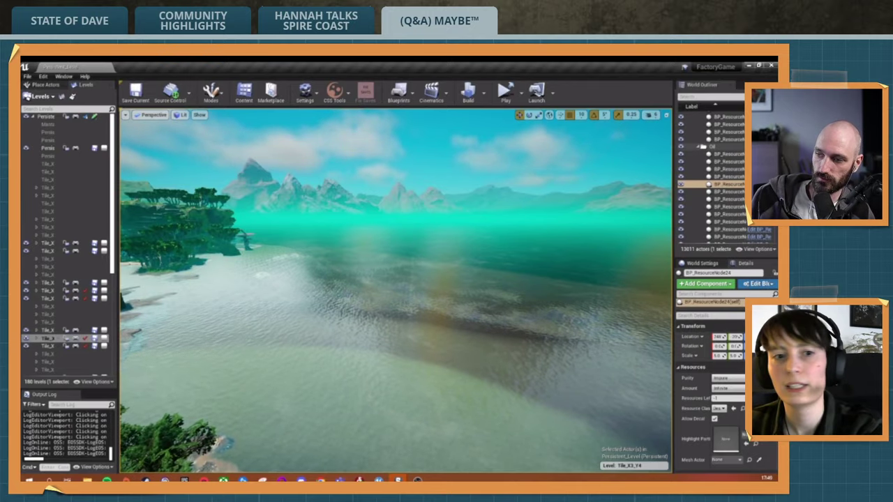
- Turn toward the inland jungle and descend to the sandy lagoon cove
mouse_move(418, 279)
mouse_down()
mouse_move(349, 279)
mouse_move(391, 209)
mouse_move(391, 293)
mouse_move(321, 265)
mouse_up()
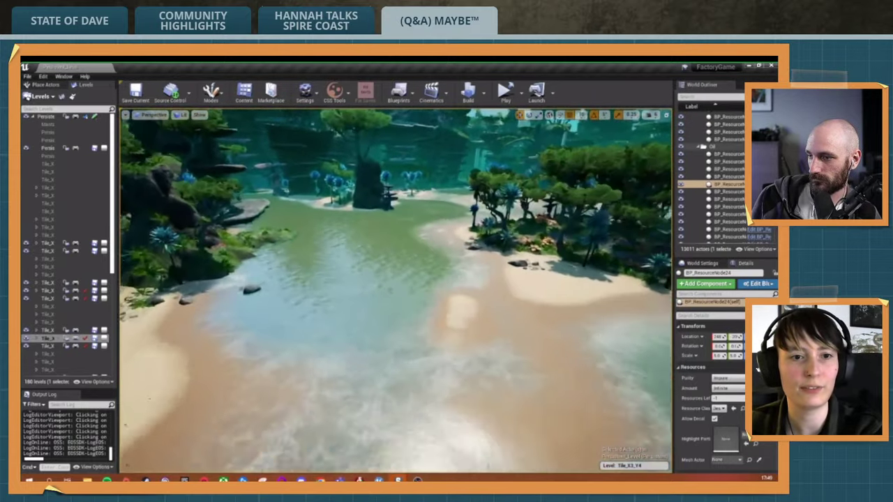
mouse_move(391, 279)
mouse_down()
mouse_move(391, 251)
mouse_move(418, 265)
mouse_up()
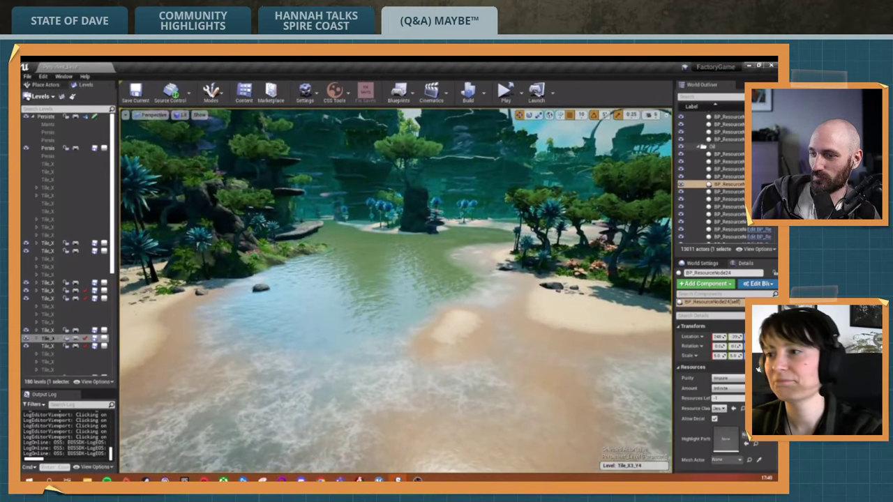